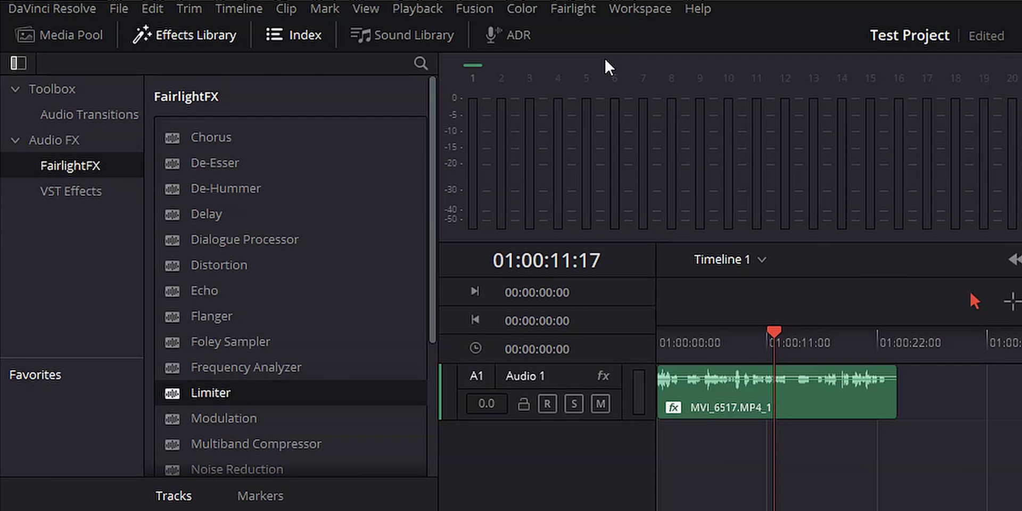
# Open the Fairlight Presets Library with the list filtered to Equalizer presets
pyautogui.click(568, 10)
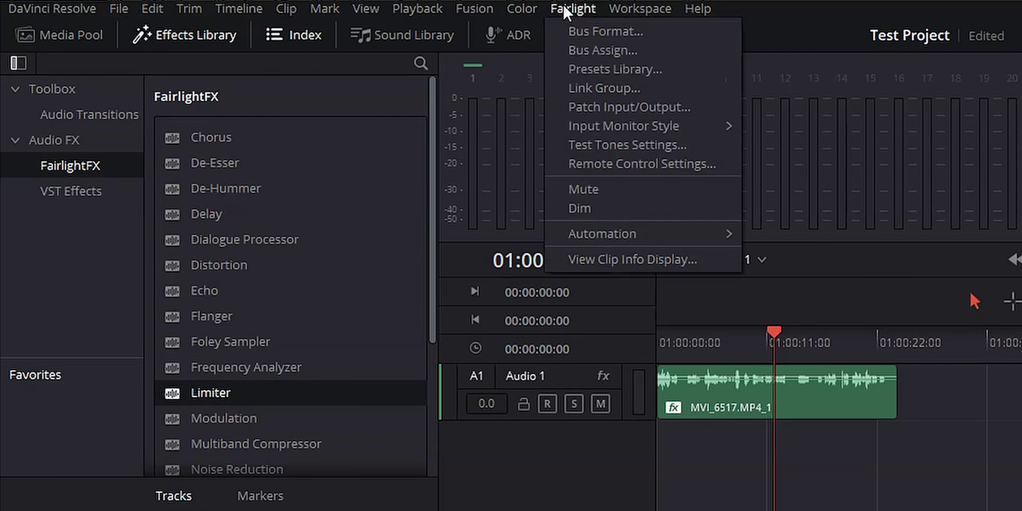
pyautogui.click(593, 69)
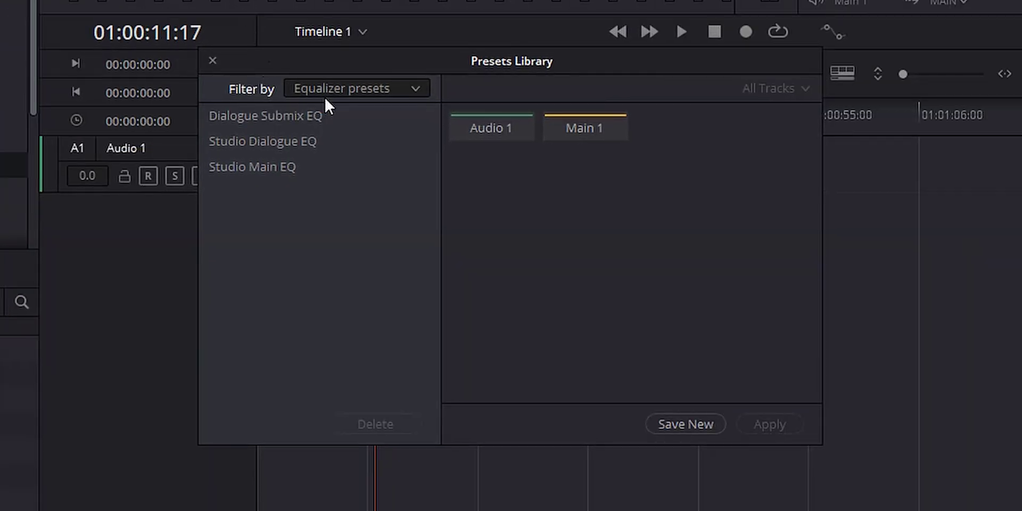
pyautogui.click(412, 90)
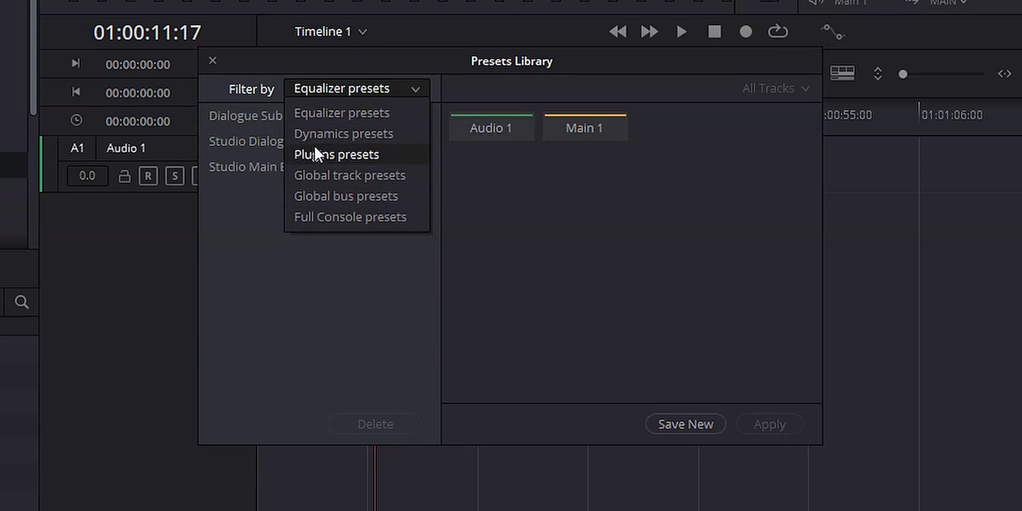
pyautogui.click(315, 111)
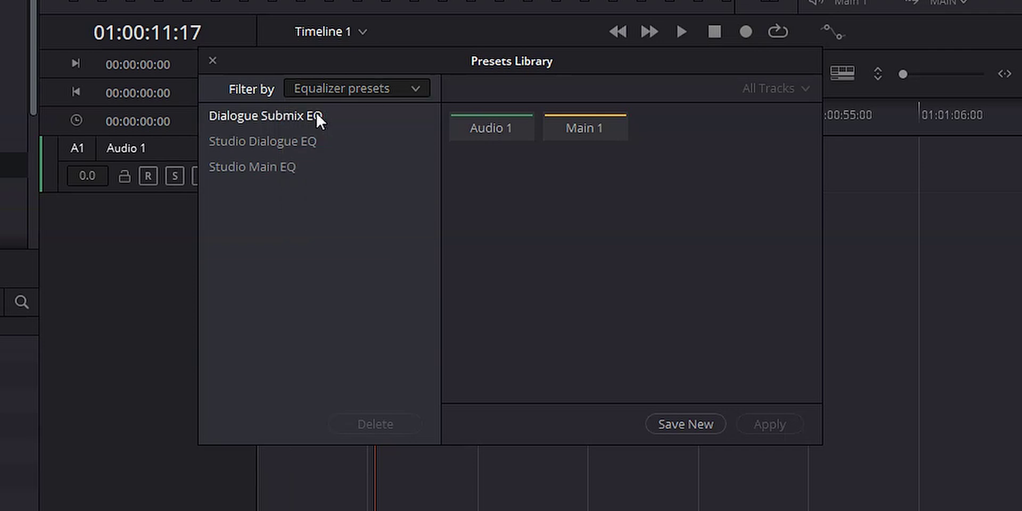
# Save Audio 1's equalizer settings as a new preset named 'Deity D3 Pro EQ (Studio)'
pyautogui.click(496, 130)
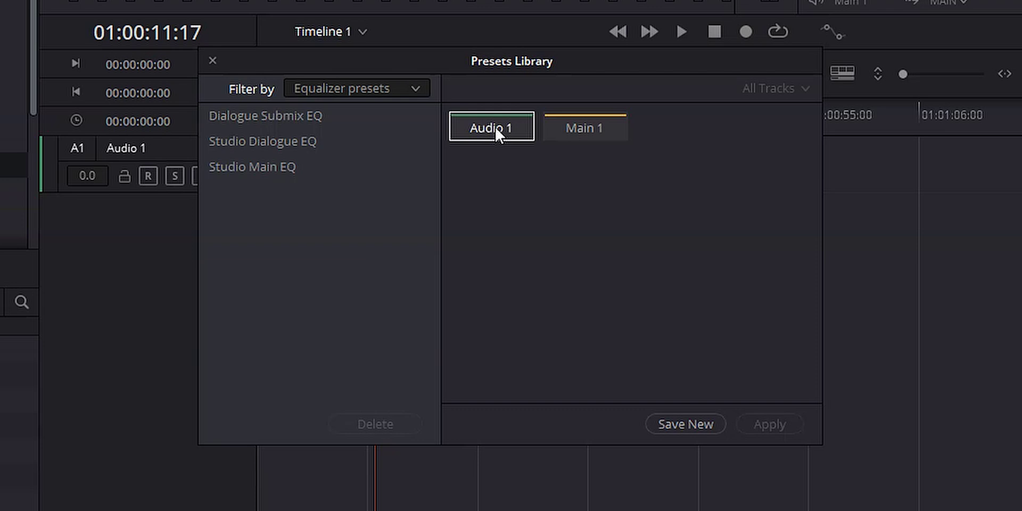
pyautogui.click(672, 423)
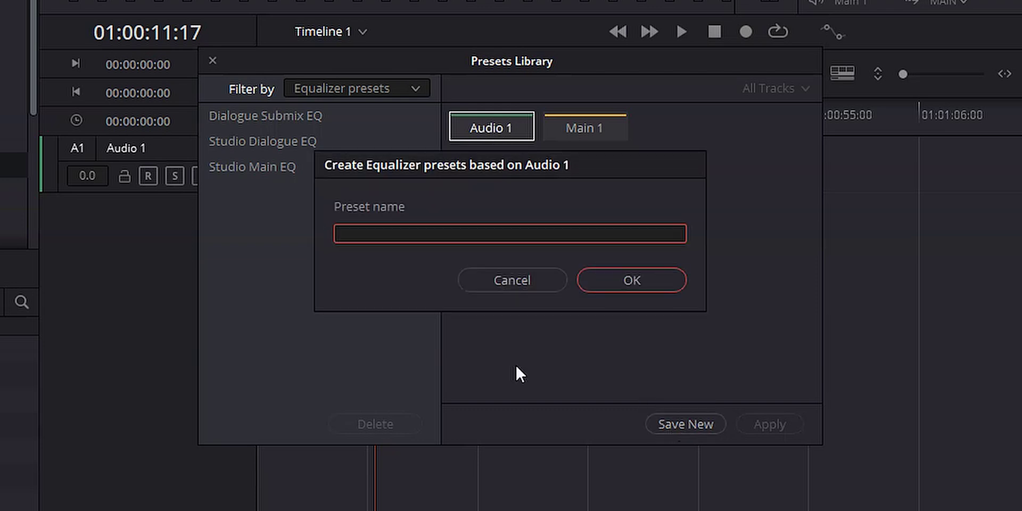
pyautogui.write('Deity D3 Pro')
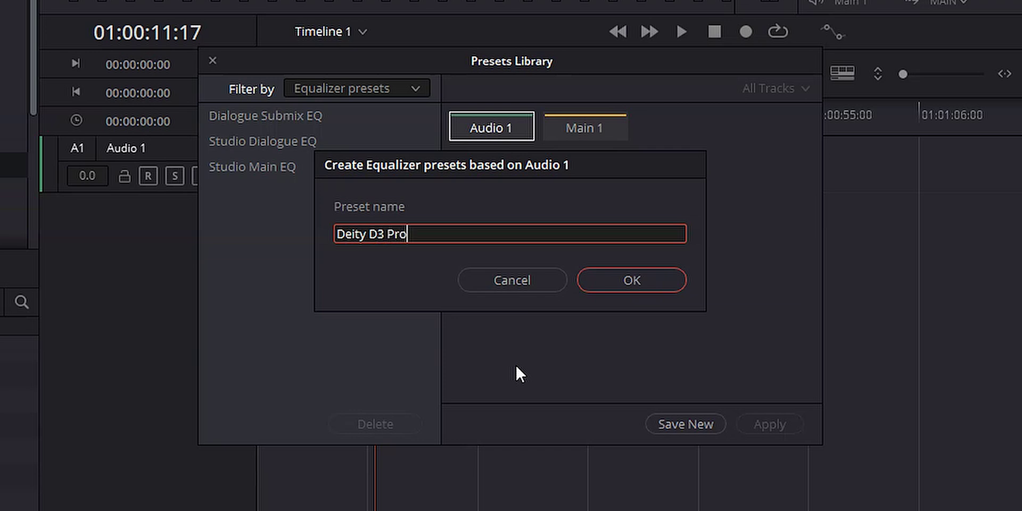
pyautogui.write(' EQ (Studio')
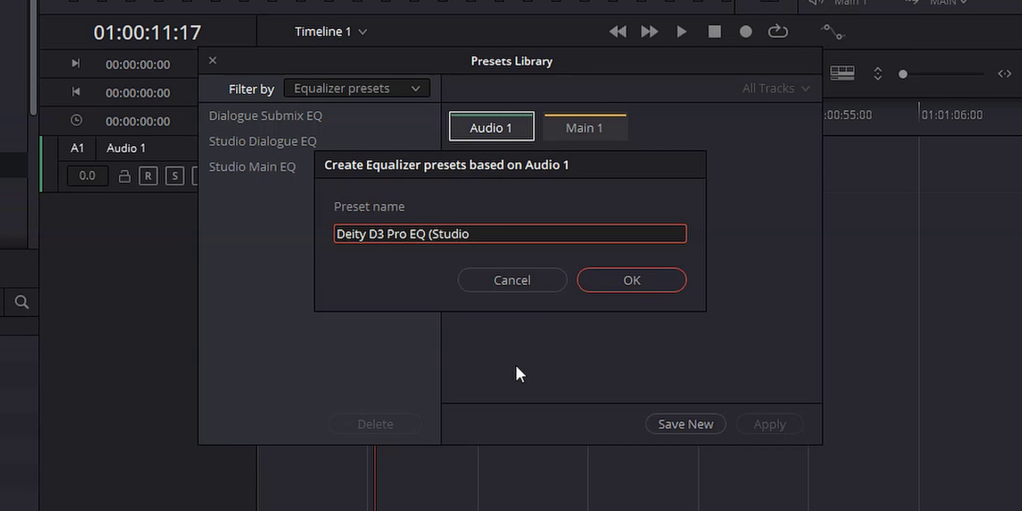
pyautogui.write(')')
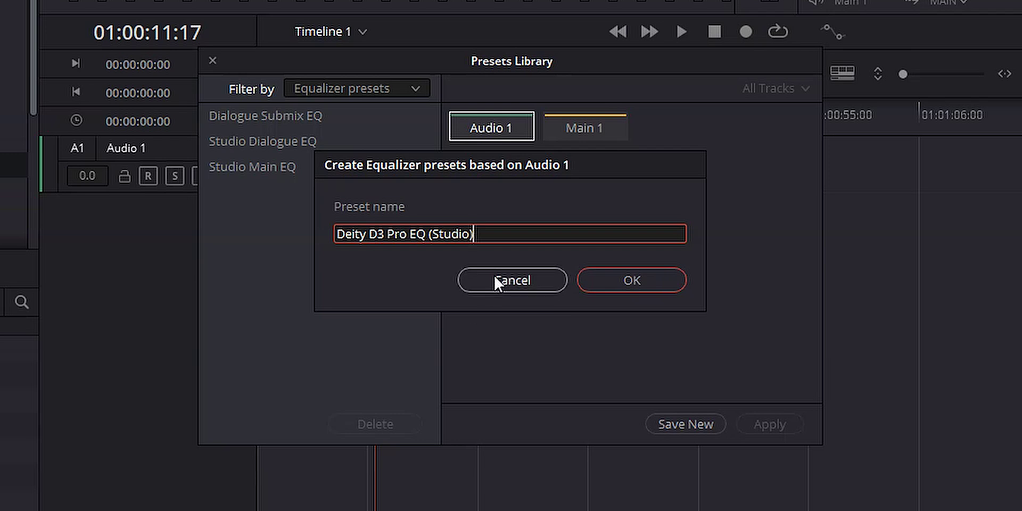
pyautogui.click(611, 280)
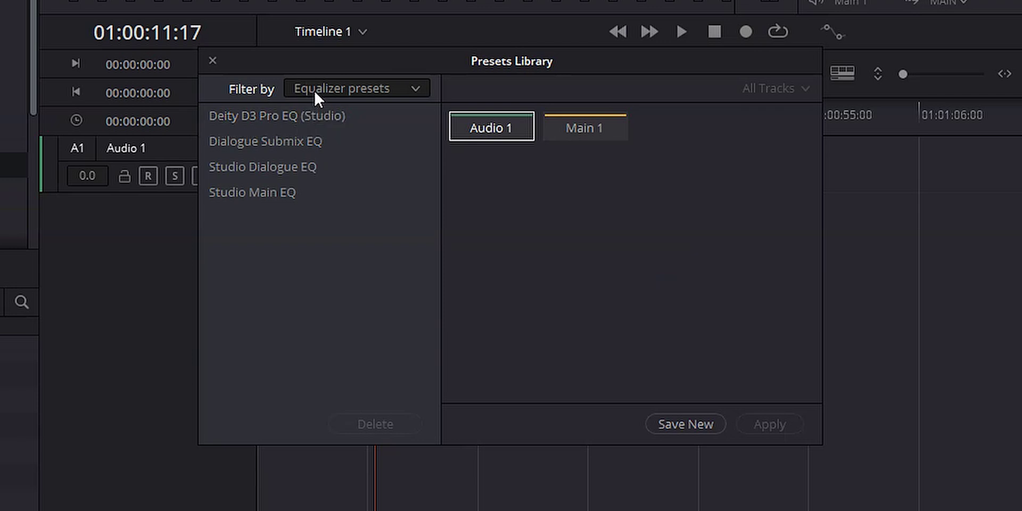
pyautogui.click(314, 90)
# Filter to Dynamics presets and save Audio 1's dynamics as 'Deity D3 Pro Dynamics (Studio)'
pyautogui.click(325, 130)
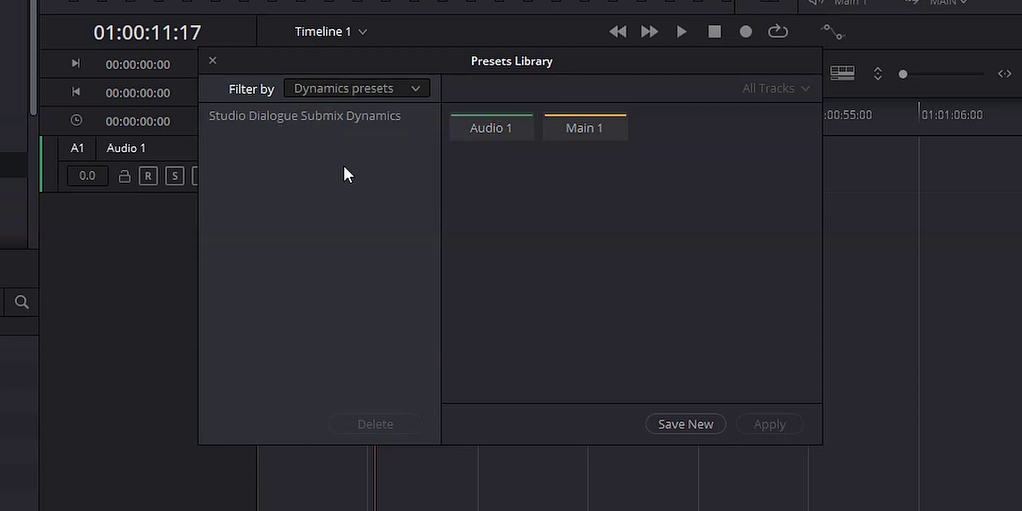
pyautogui.click(475, 133)
pyautogui.click(699, 426)
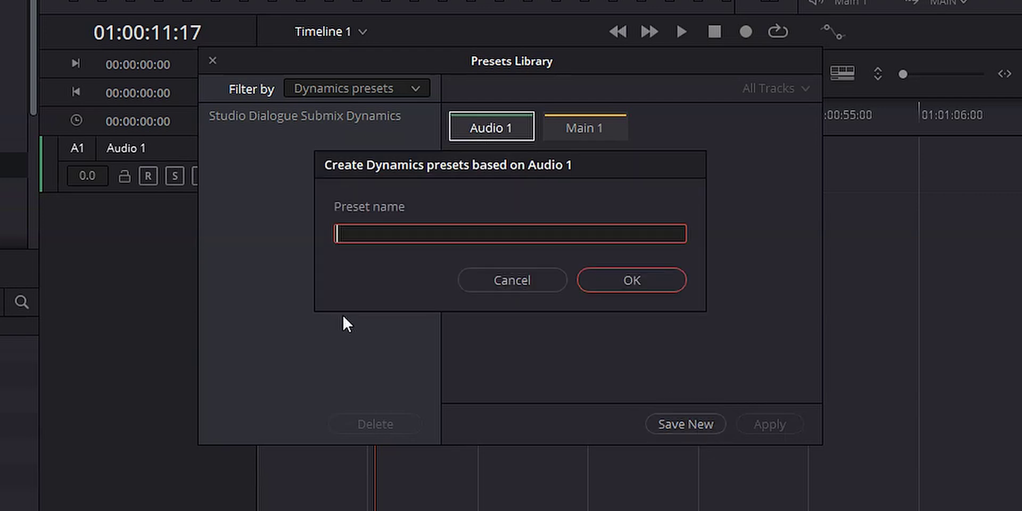
pyautogui.write('Deity D3 Pro ')
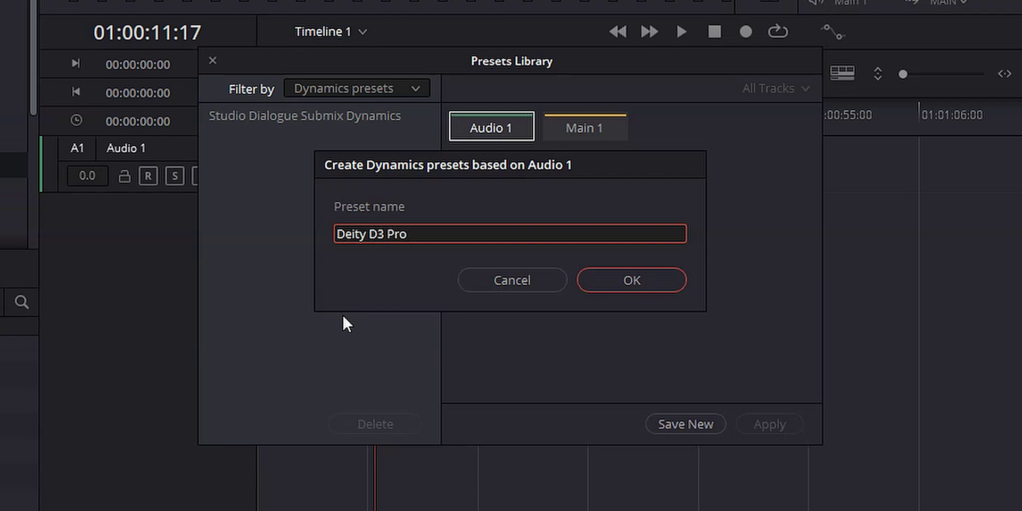
pyautogui.write('Dynamics ')
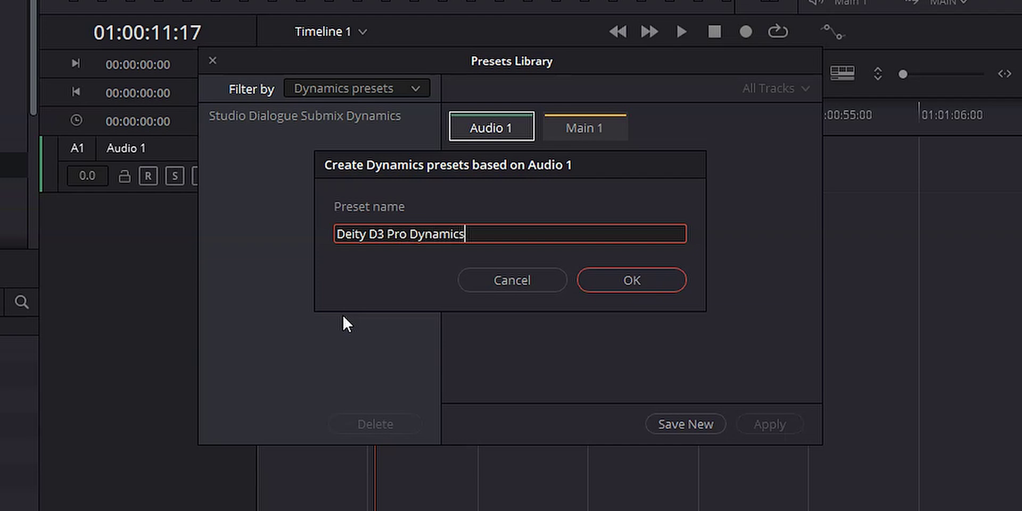
pyautogui.write('(Studio)')
pyautogui.click(603, 287)
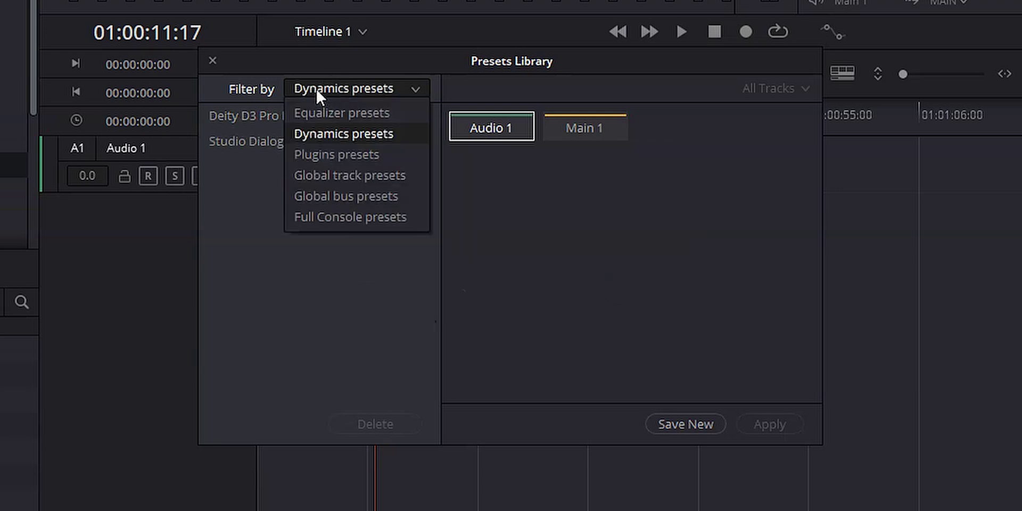
# Filter to Plugins presets and start saving Audio 1's plugins as 'Deity D3 Pro Plugins (Studio)'
pyautogui.click(326, 154)
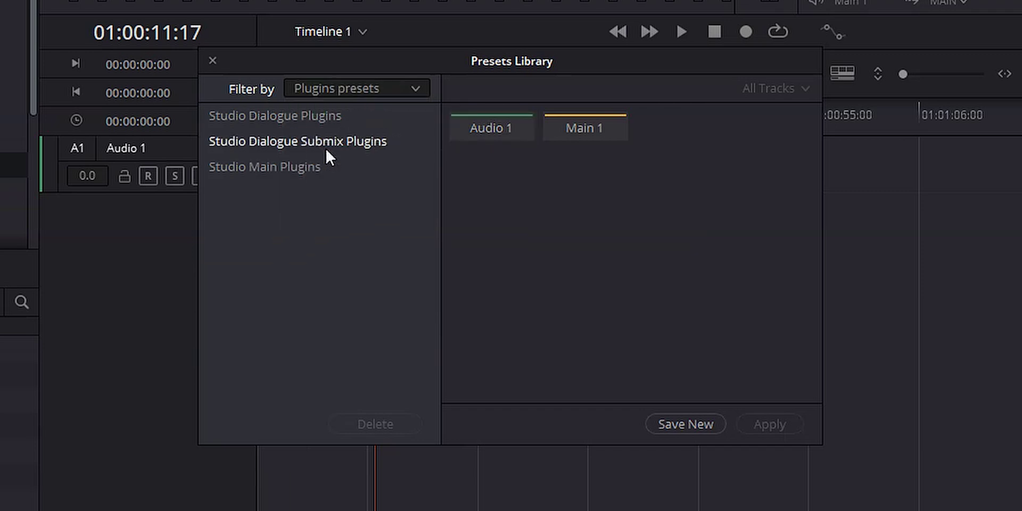
pyautogui.click(511, 127)
pyautogui.click(685, 423)
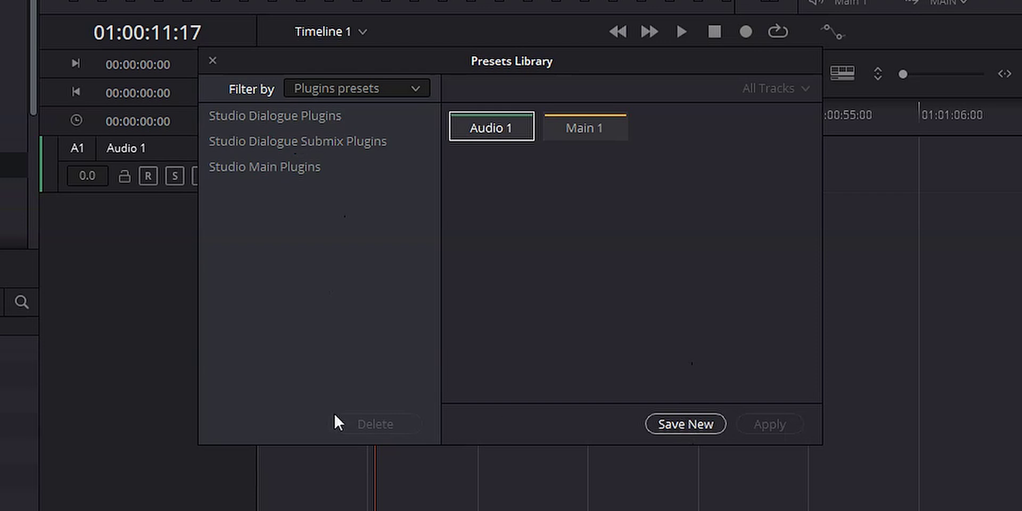
pyautogui.write('D')
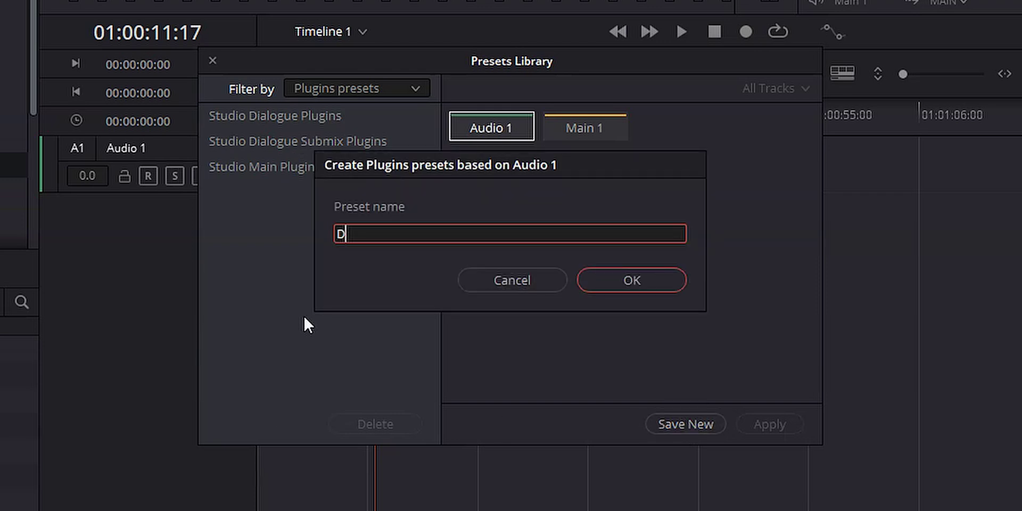
pyautogui.write('eity D3 Pro Plug')
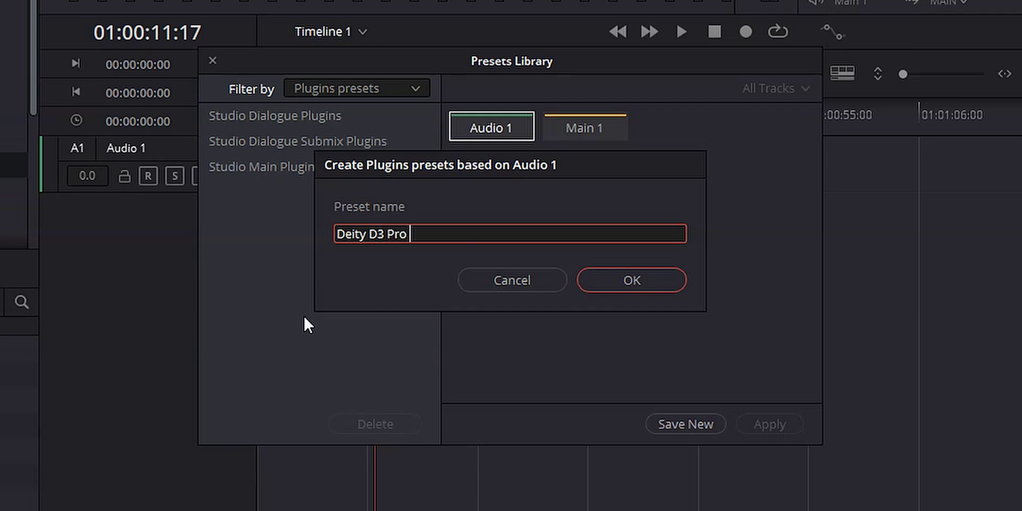
pyautogui.write('ins (S')
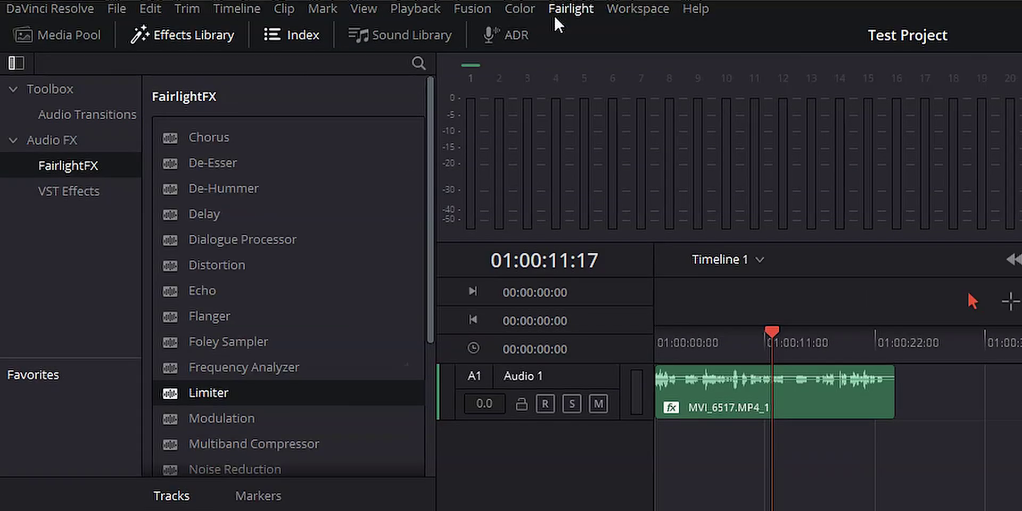
# Reopen the Presets Library and apply 'Deity D3 Pro Plugins (Studio)' to Audio 1, adding De-Esser and Limiter
pyautogui.click(556, 8)
pyautogui.click(590, 74)
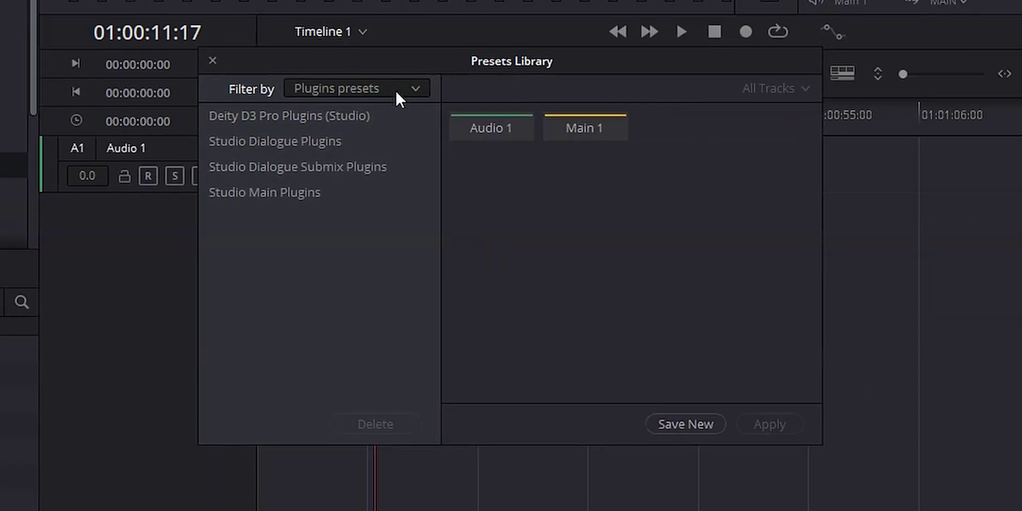
pyautogui.click(259, 114)
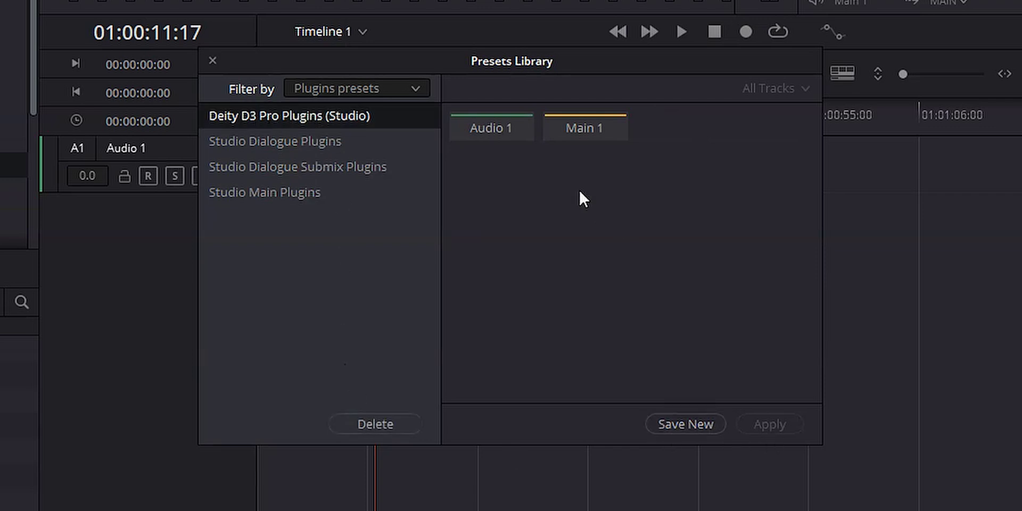
pyautogui.click(494, 132)
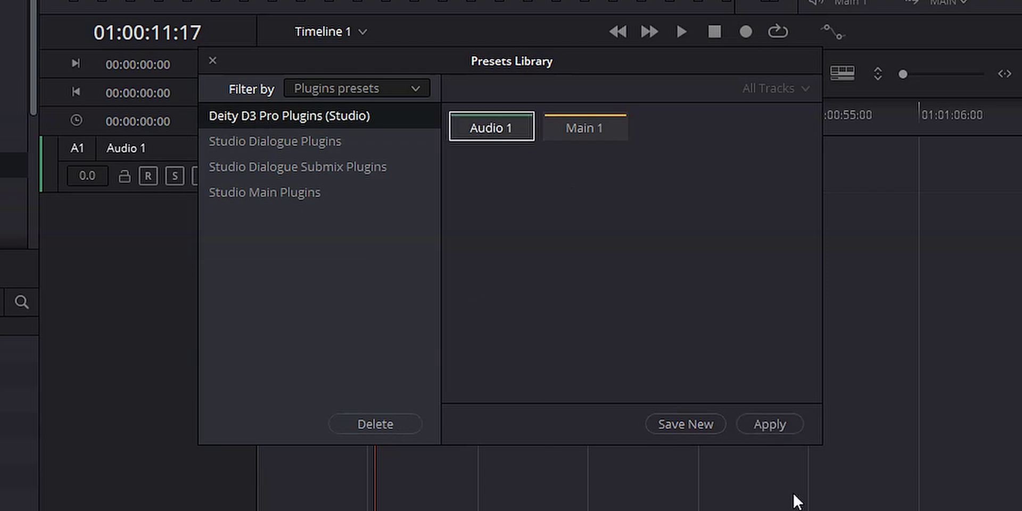
pyautogui.click(768, 421)
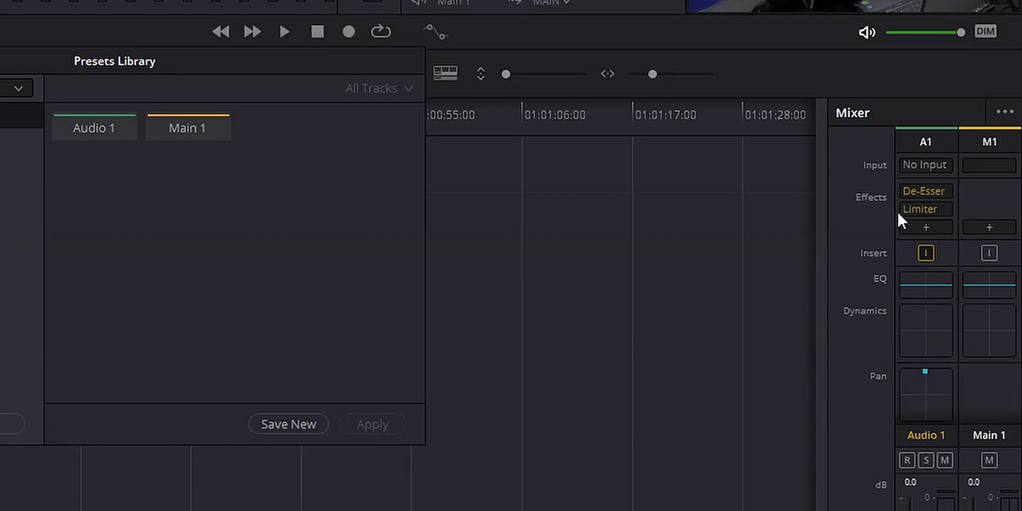
pyautogui.moveTo(918, 214)
# Filter to Equalizer presets and apply 'Deity D3 Pro EQ (Studio)' to the Audio 1 track
pyautogui.click(351, 88)
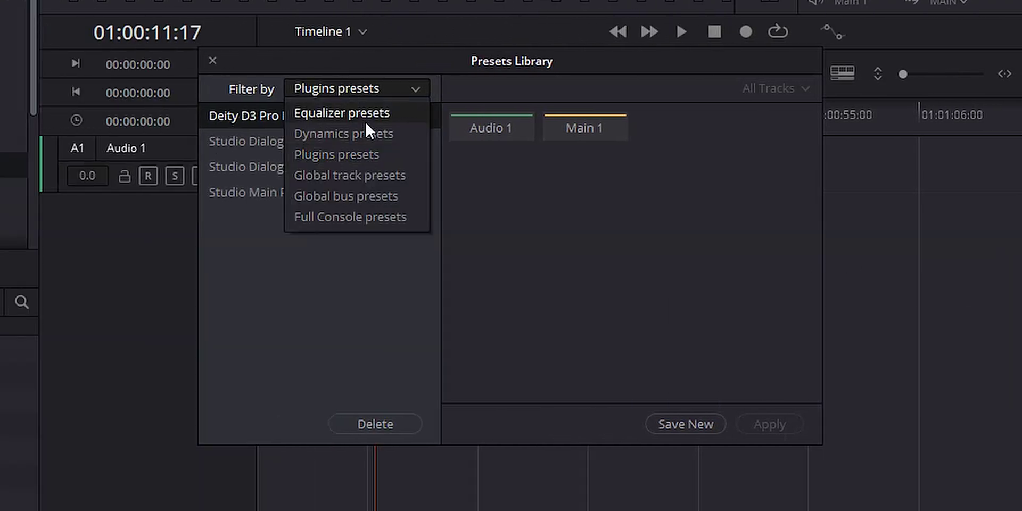
pyautogui.click(330, 113)
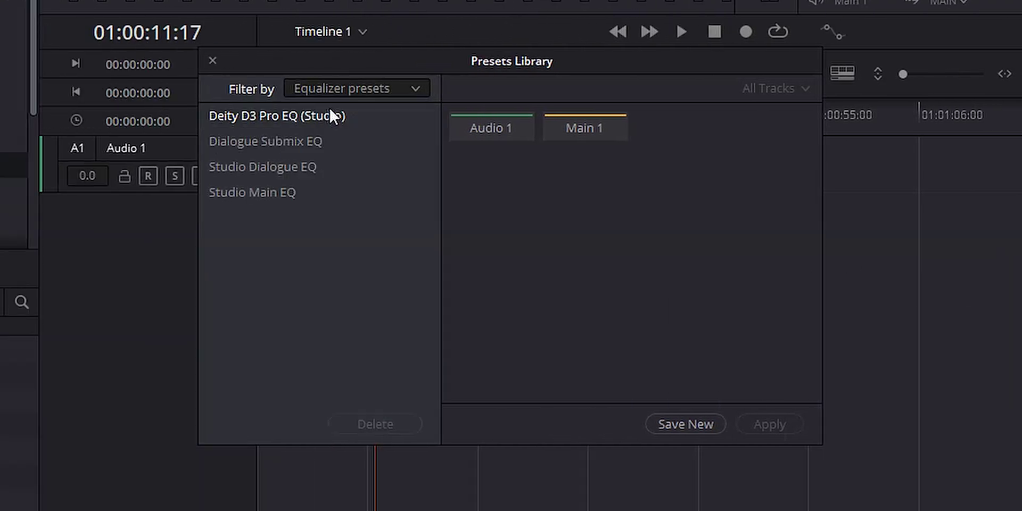
pyautogui.click(234, 118)
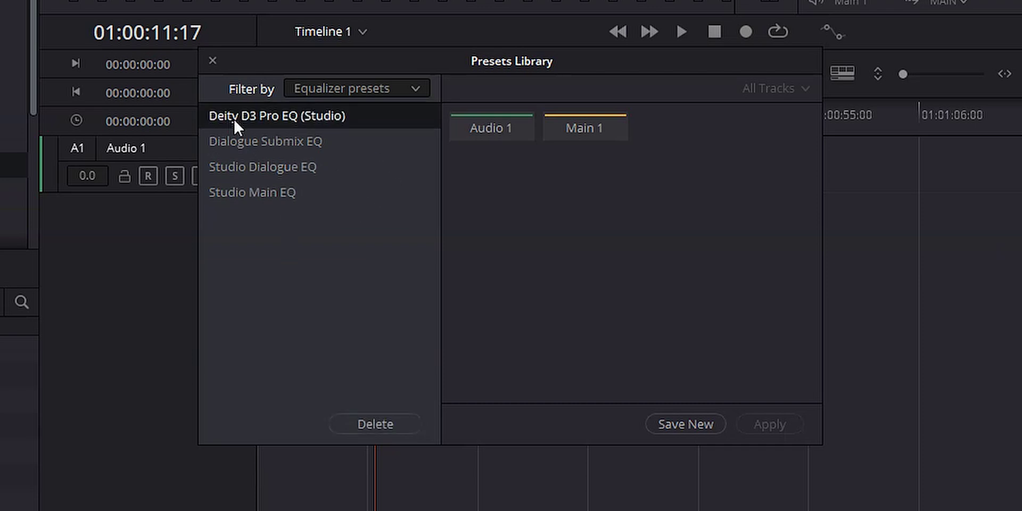
pyautogui.click(497, 128)
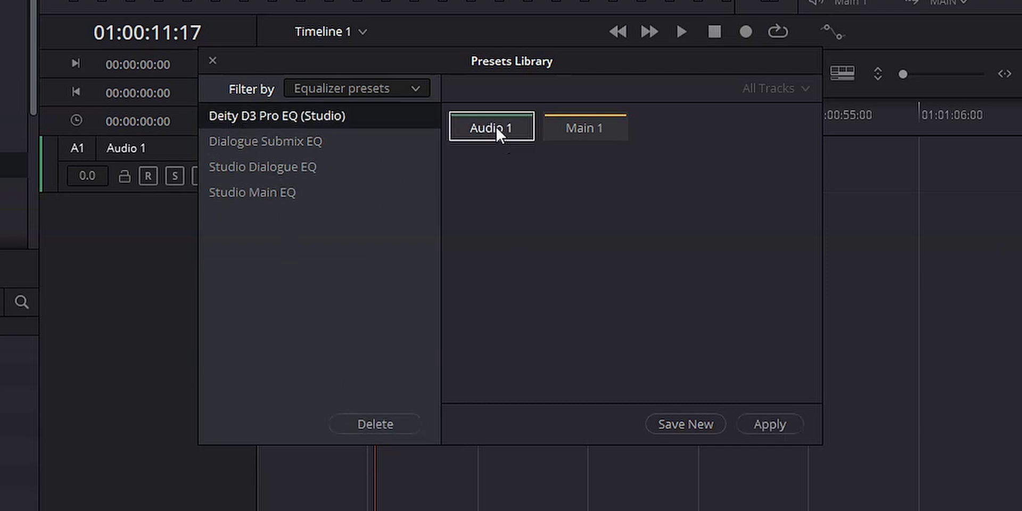
pyautogui.click(767, 425)
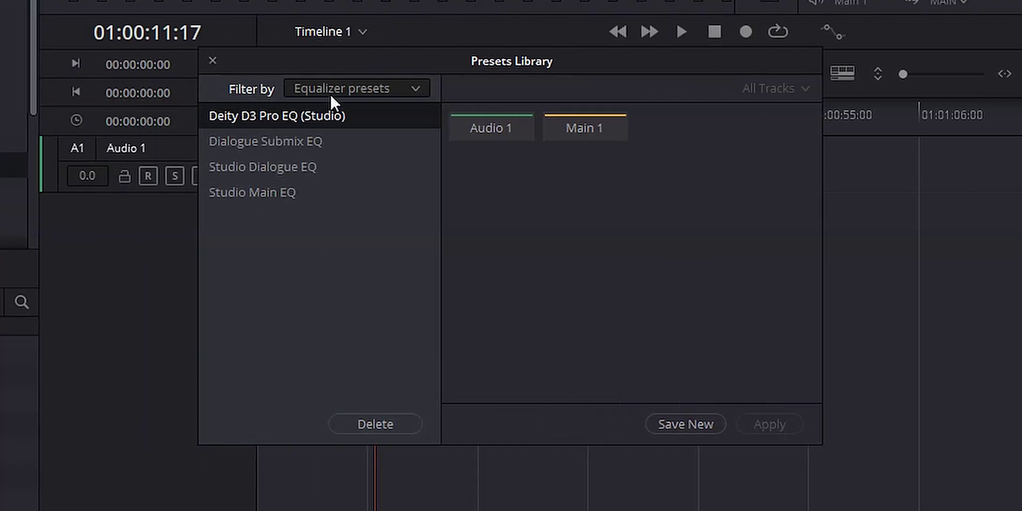
# Filter to Dynamics presets and apply 'Deity D3 Pro Dynamics (Studio)' to Audio 1
pyautogui.click(330, 86)
pyautogui.click(327, 131)
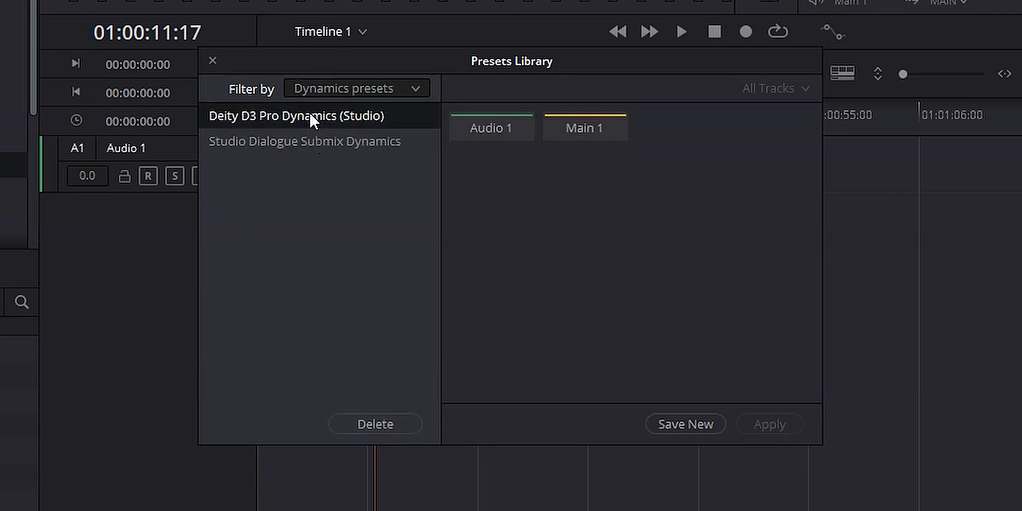
pyautogui.click(482, 138)
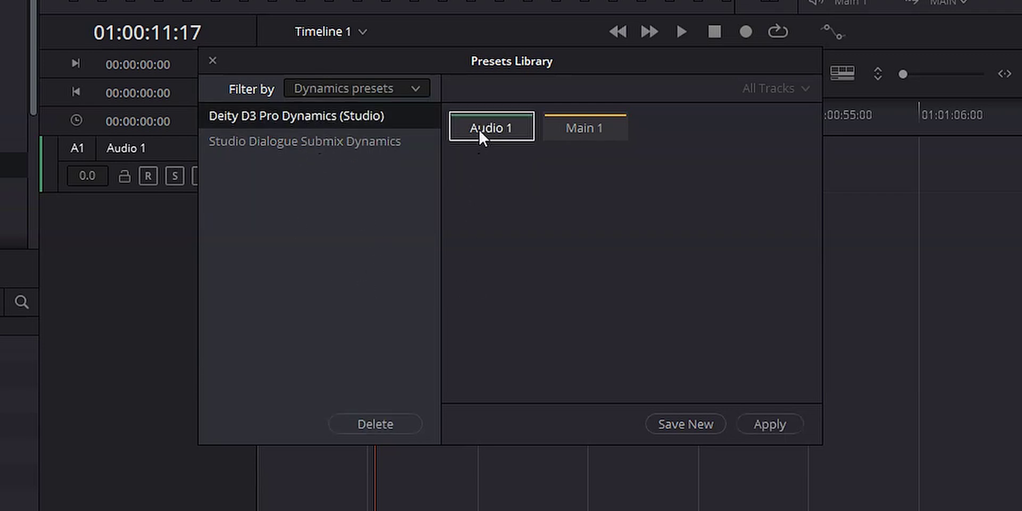
pyautogui.click(774, 421)
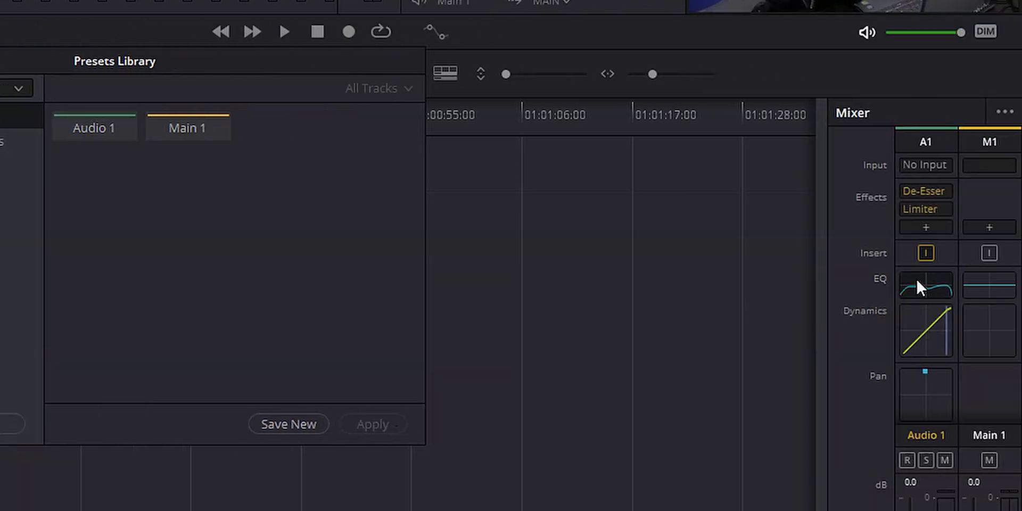